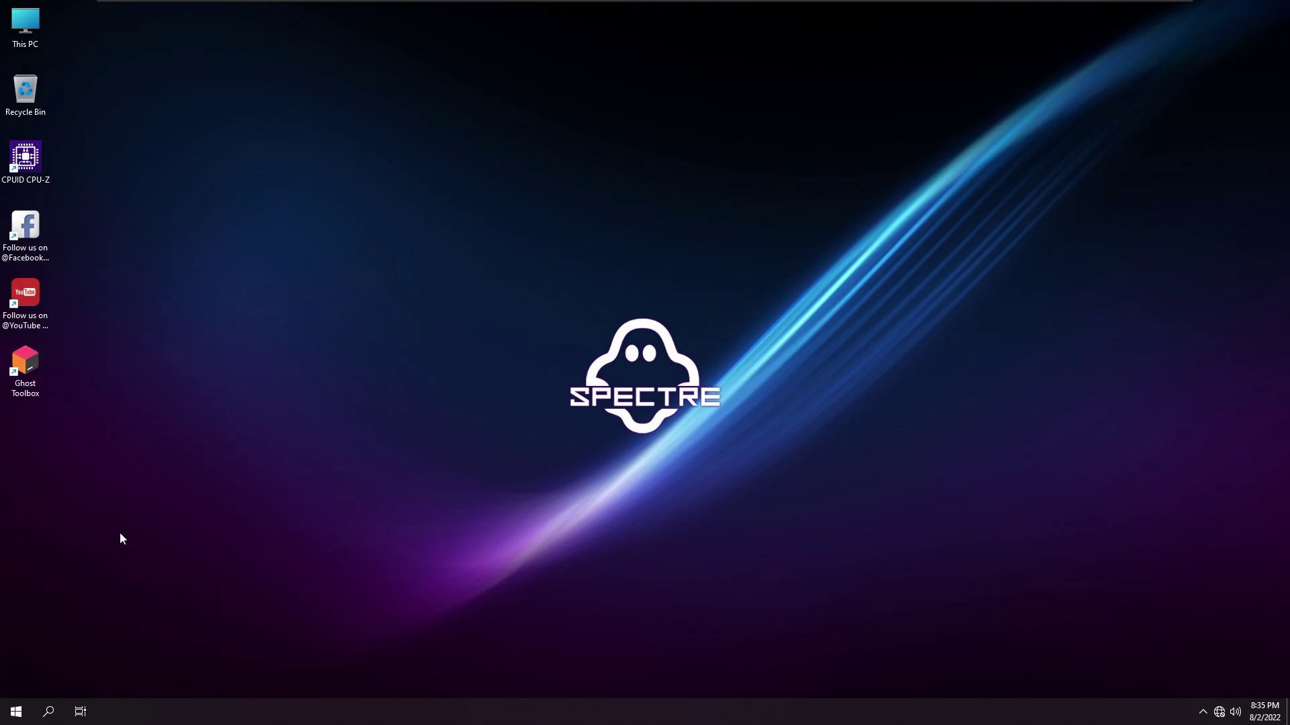
- Run Windows setup from the Windows 10 Pro 21H1 DVD drive listed in This PC
left_click(328, 313)
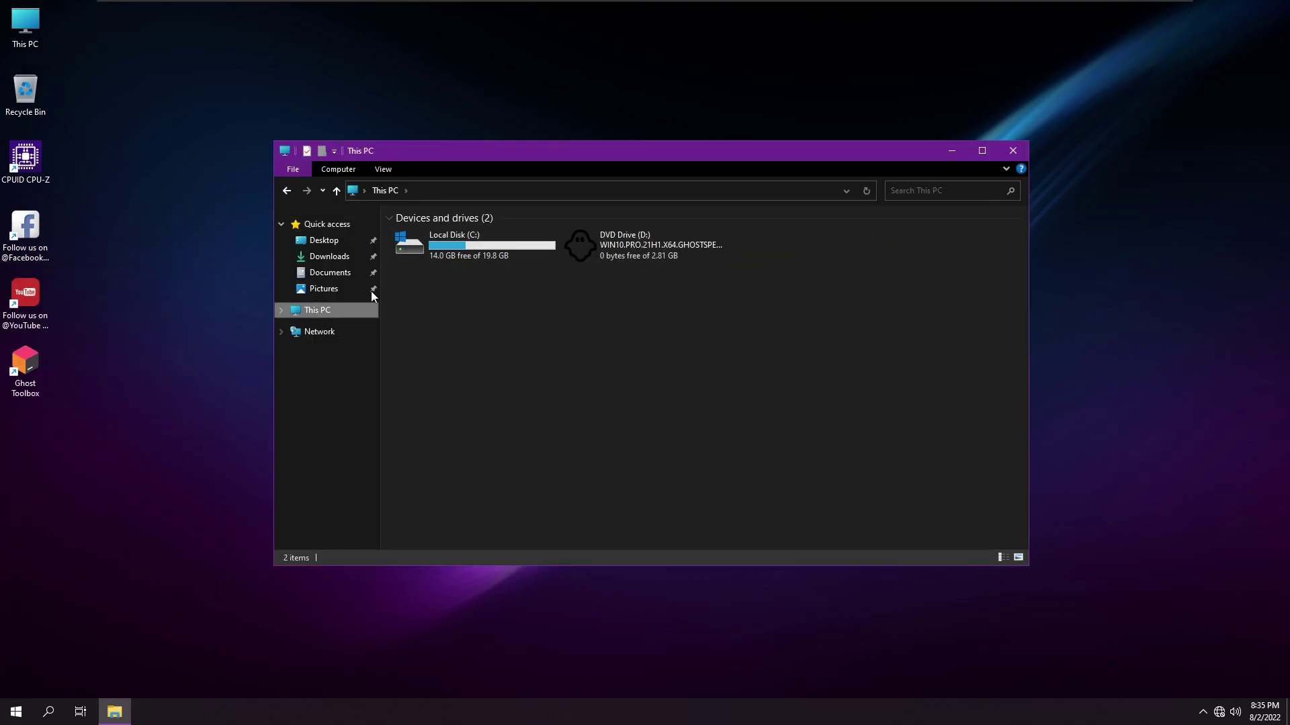
right_click(498, 237)
left_click(565, 461)
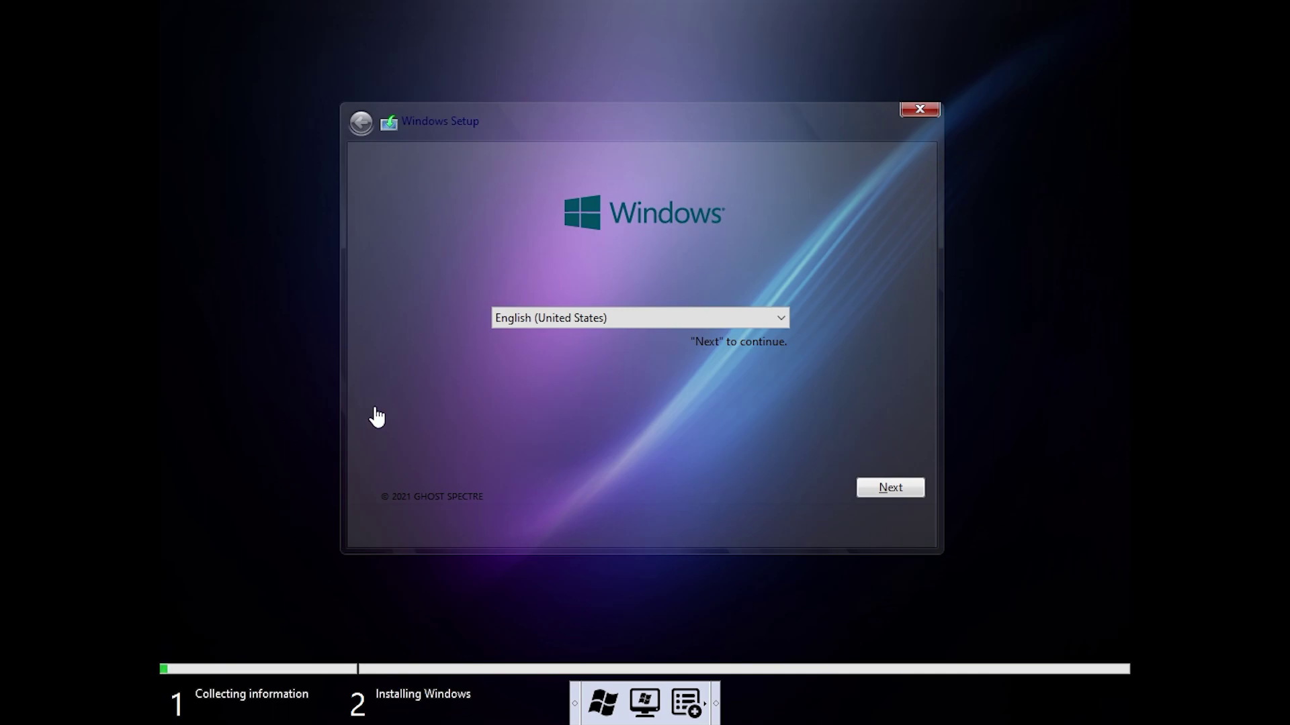
- Keep English, choose WINDOWS 10 PRO - SUPERLITE, and install onto Drive 0's 20.0 GB unallocated space
left_click(874, 489)
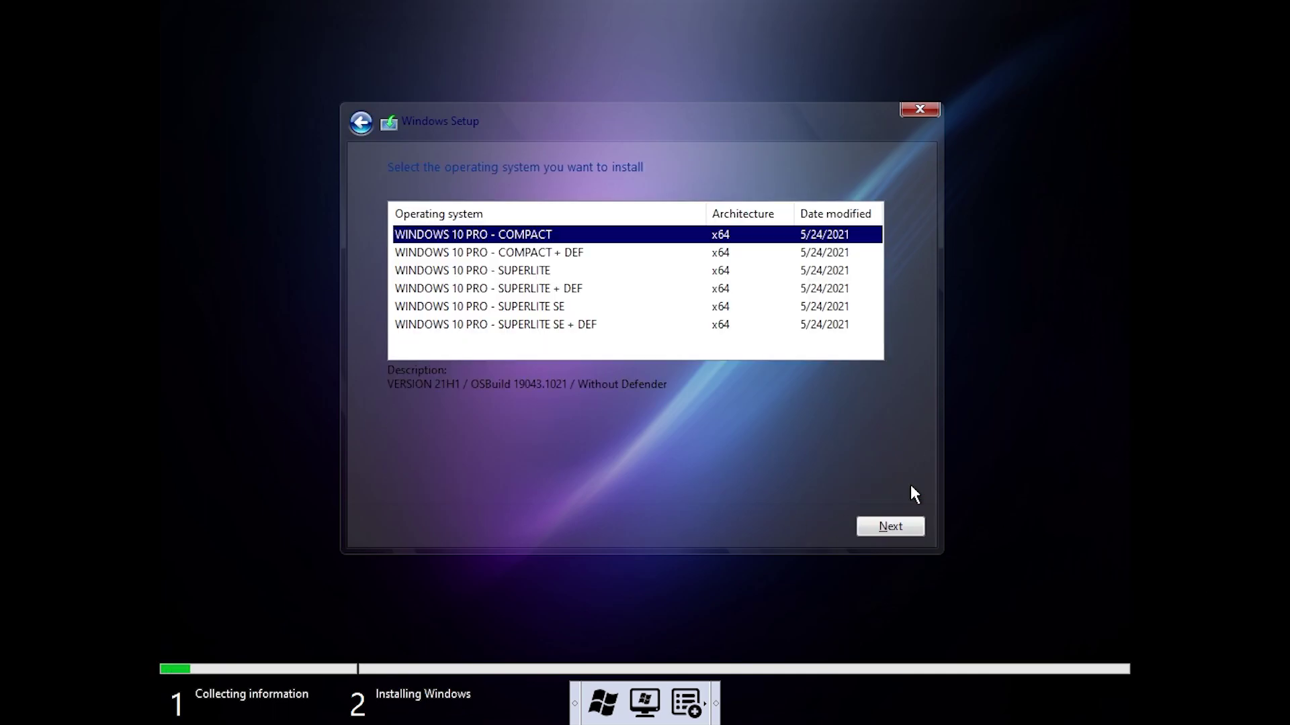
left_click(562, 252)
left_click(551, 272)
left_click(556, 290)
left_click(558, 307)
left_click(561, 326)
left_click(534, 271)
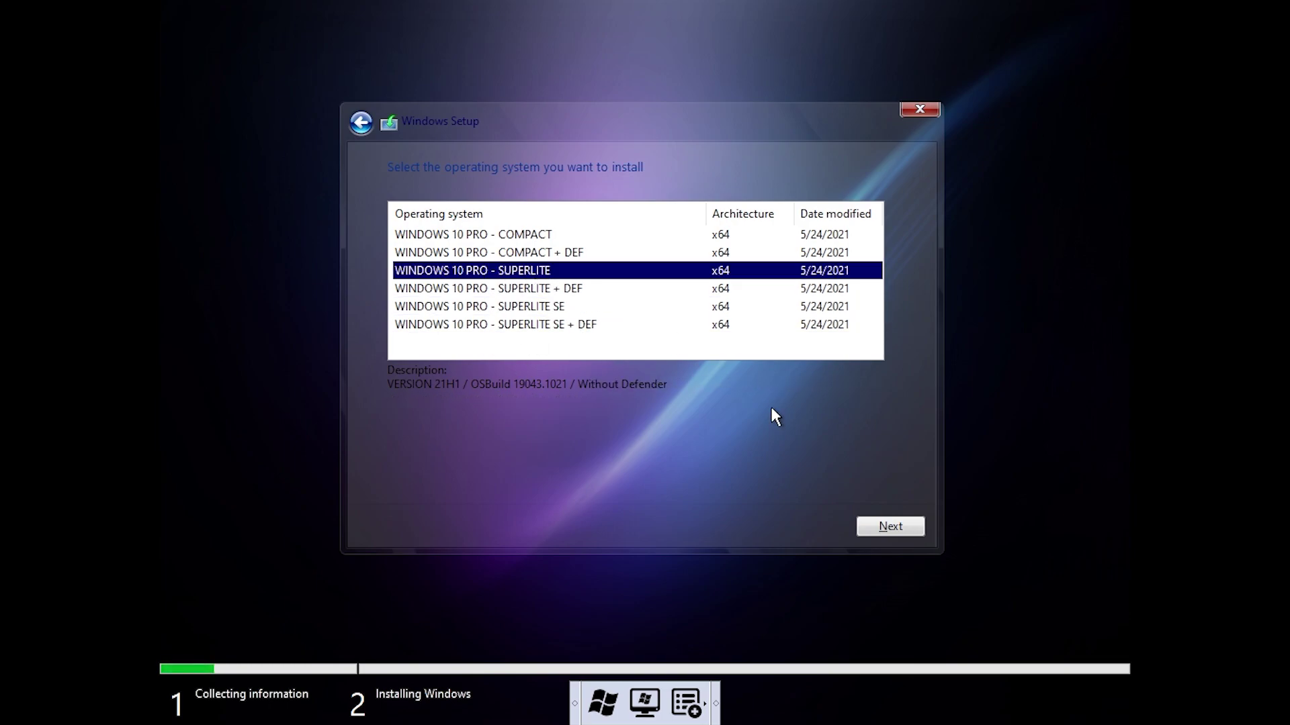
left_click(900, 523)
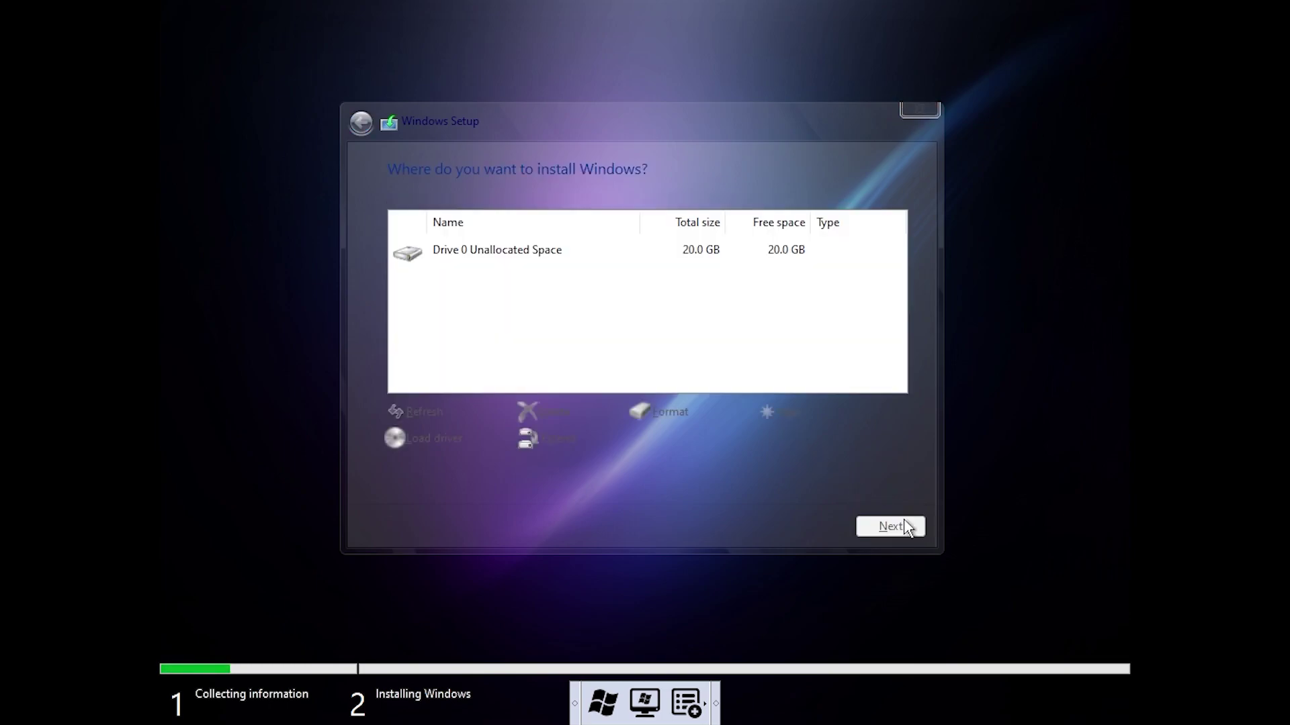
left_click(874, 531)
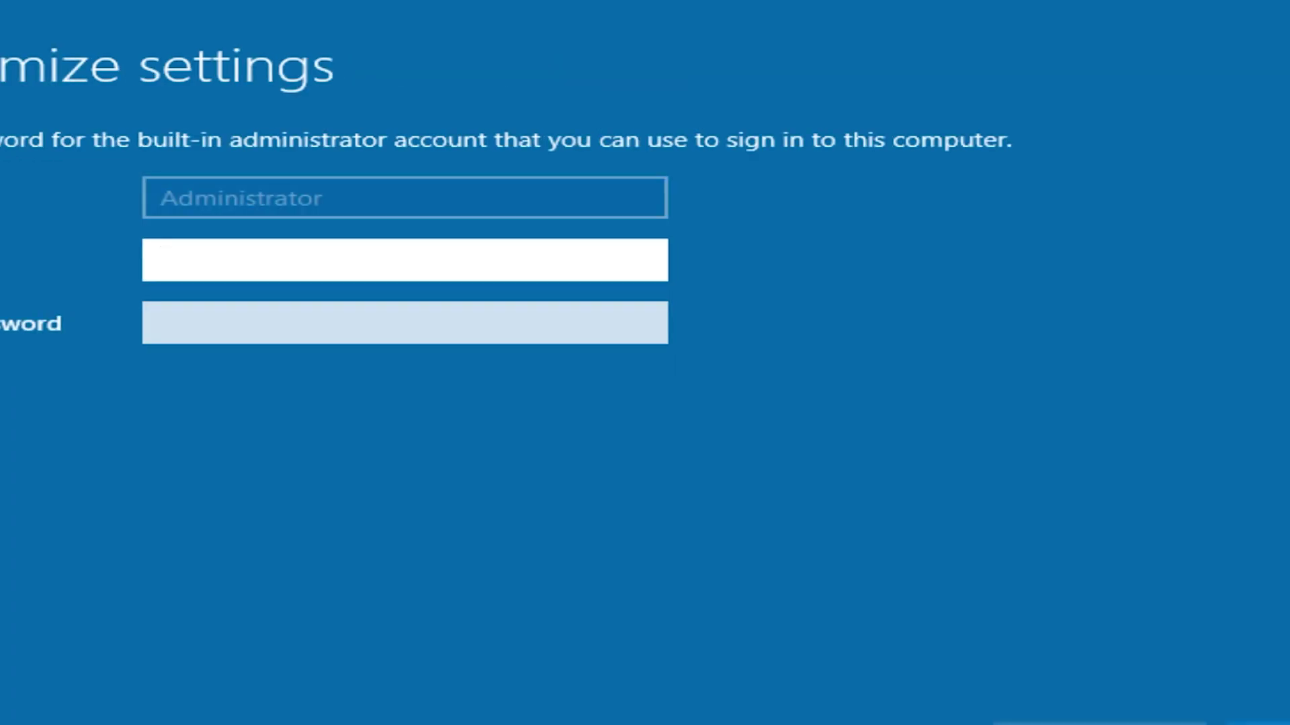
- Set and confirm a password for the built-in Administrator account
type("p")
key("Tab")
type("****")
key("Return")
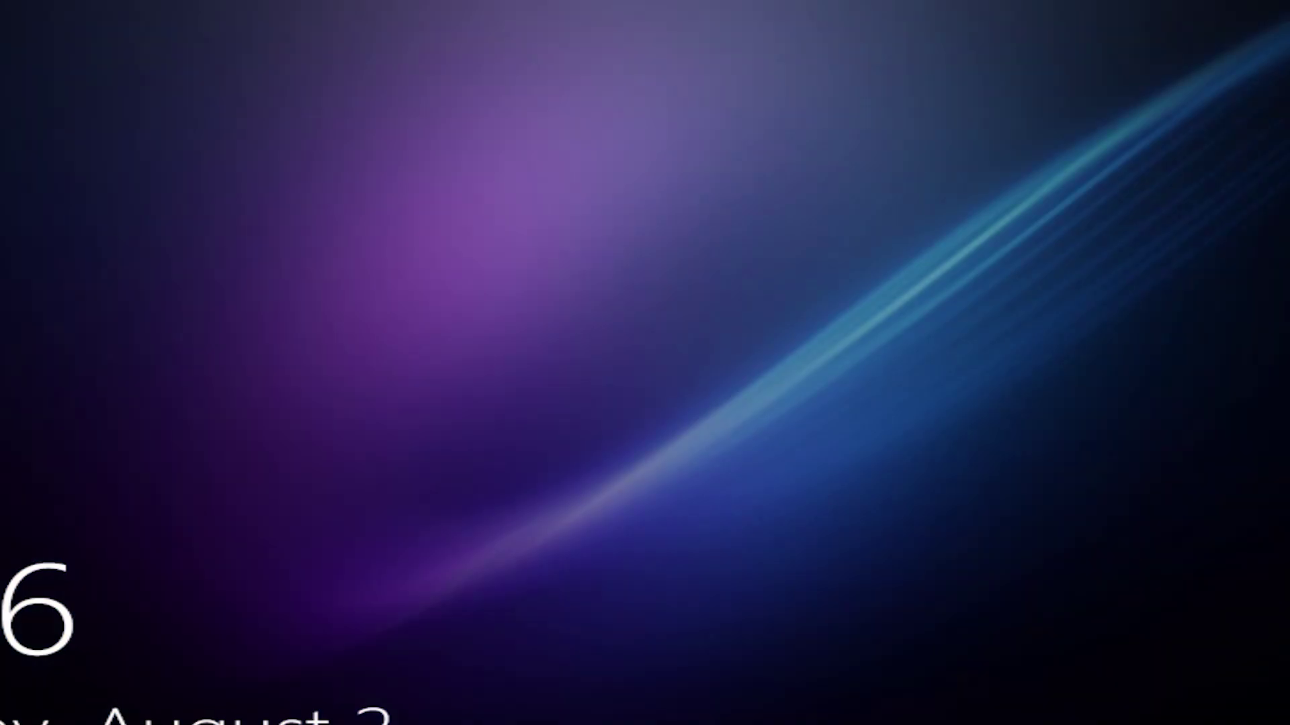
- Unlock the lock screen and sign in as Administrator with the account password
key("space")
type("****")
key("Return")
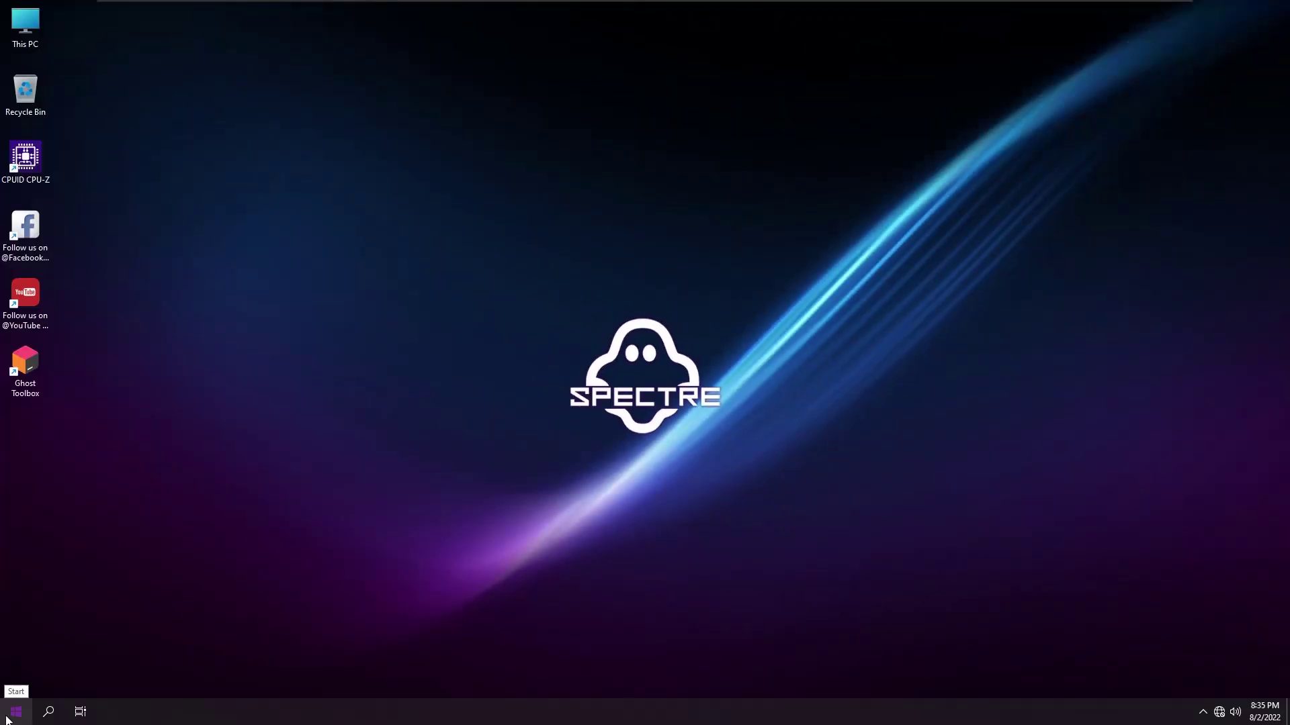
- Check the About page shows Windows 10 Pro version 21H1, build 19043.1021, then return to Settings home
right_click(16, 711)
left_click(52, 406)
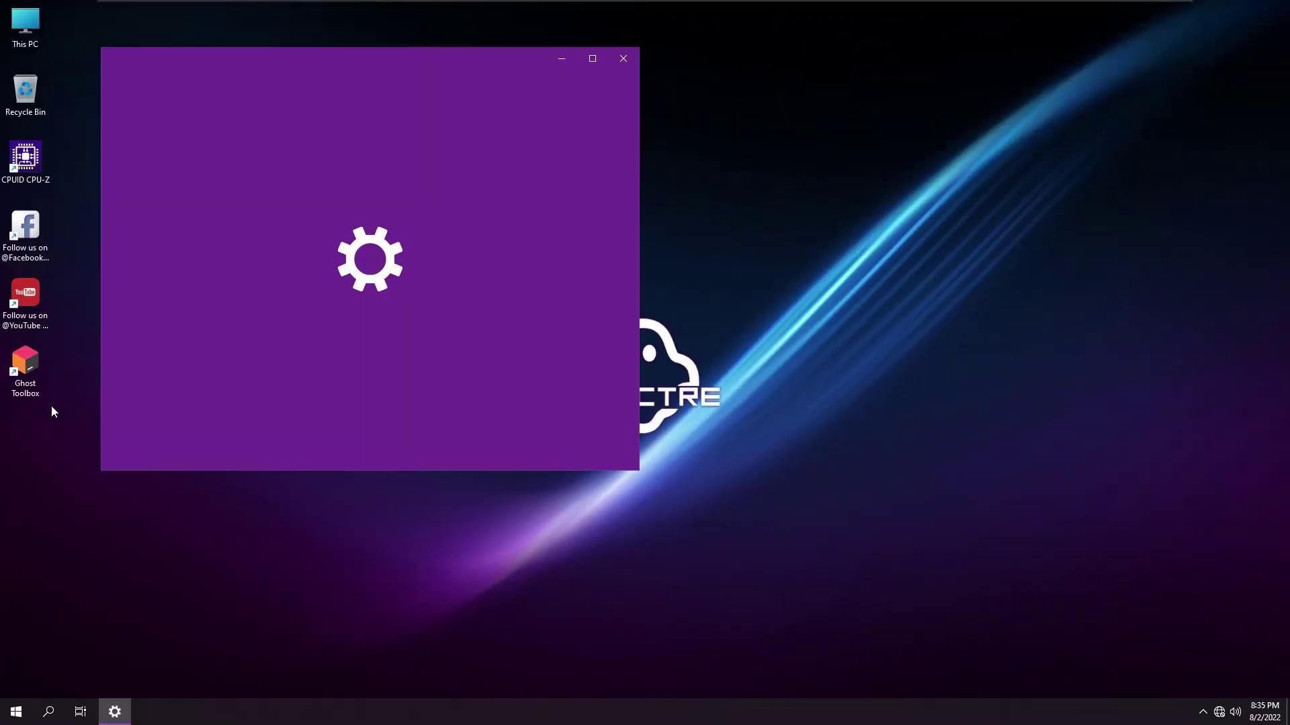
left_click(589, 64)
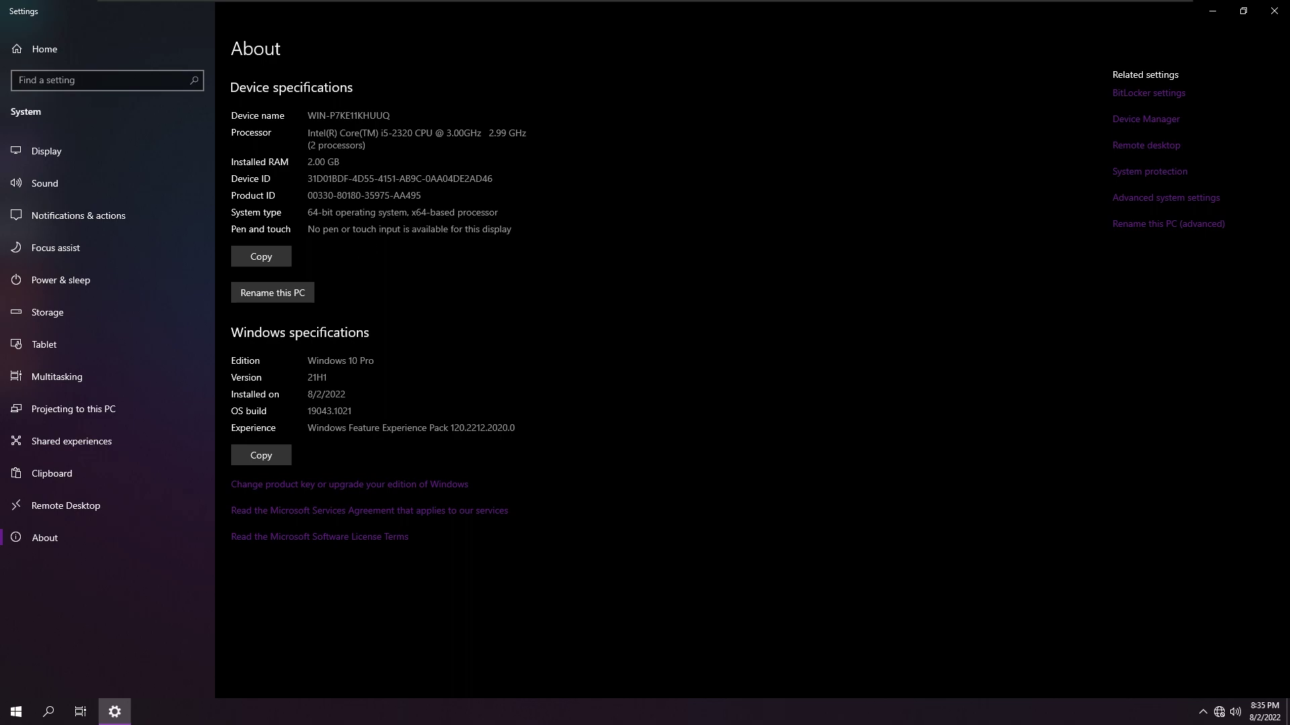
left_click_drag(306, 378, 321, 412)
left_click(420, 369)
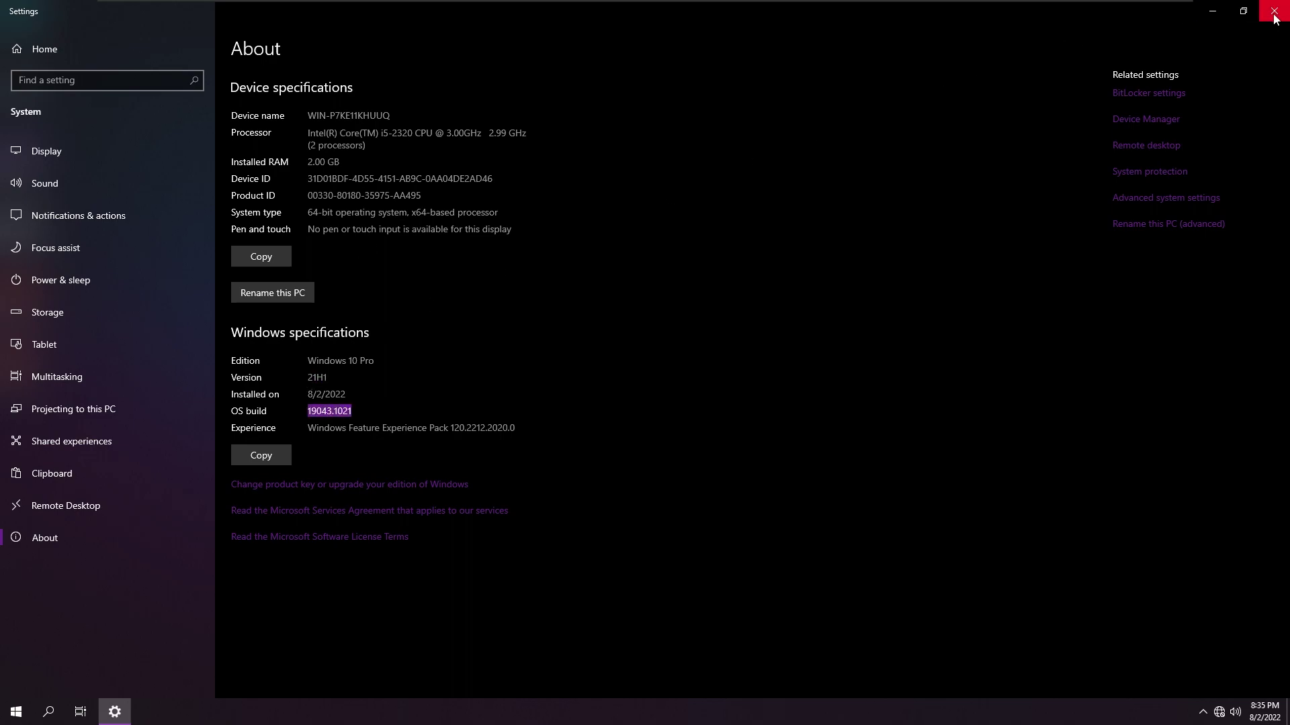
left_click(219, 48)
left_click(41, 59)
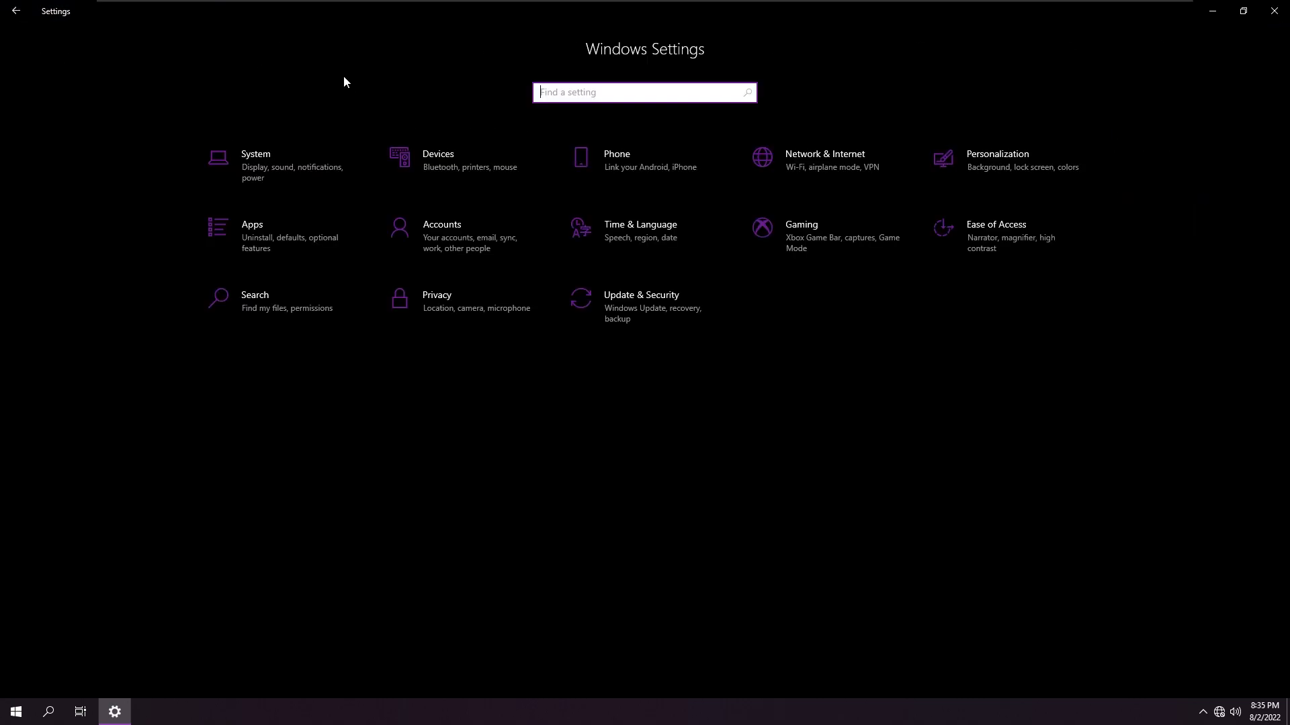
- Close Settings and run the Ghost Toolbox desktop shortcut as administrator
left_click(1277, 12)
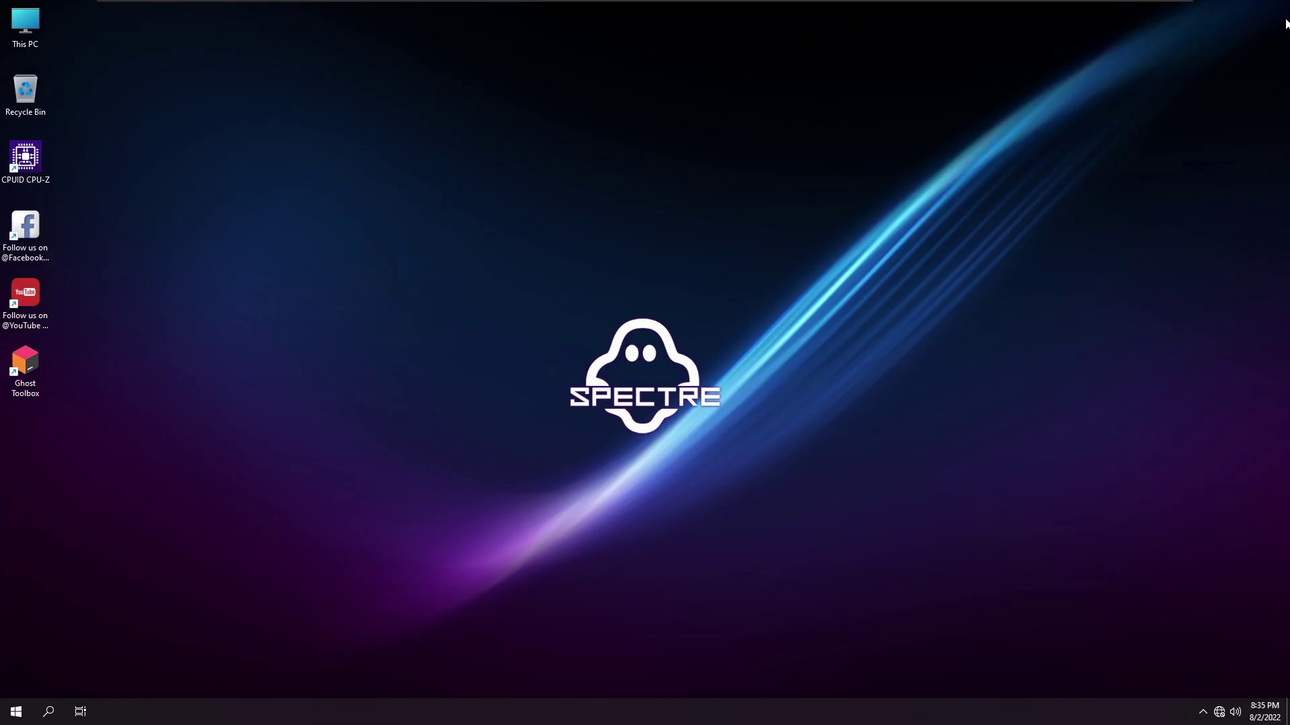
right_click(18, 375)
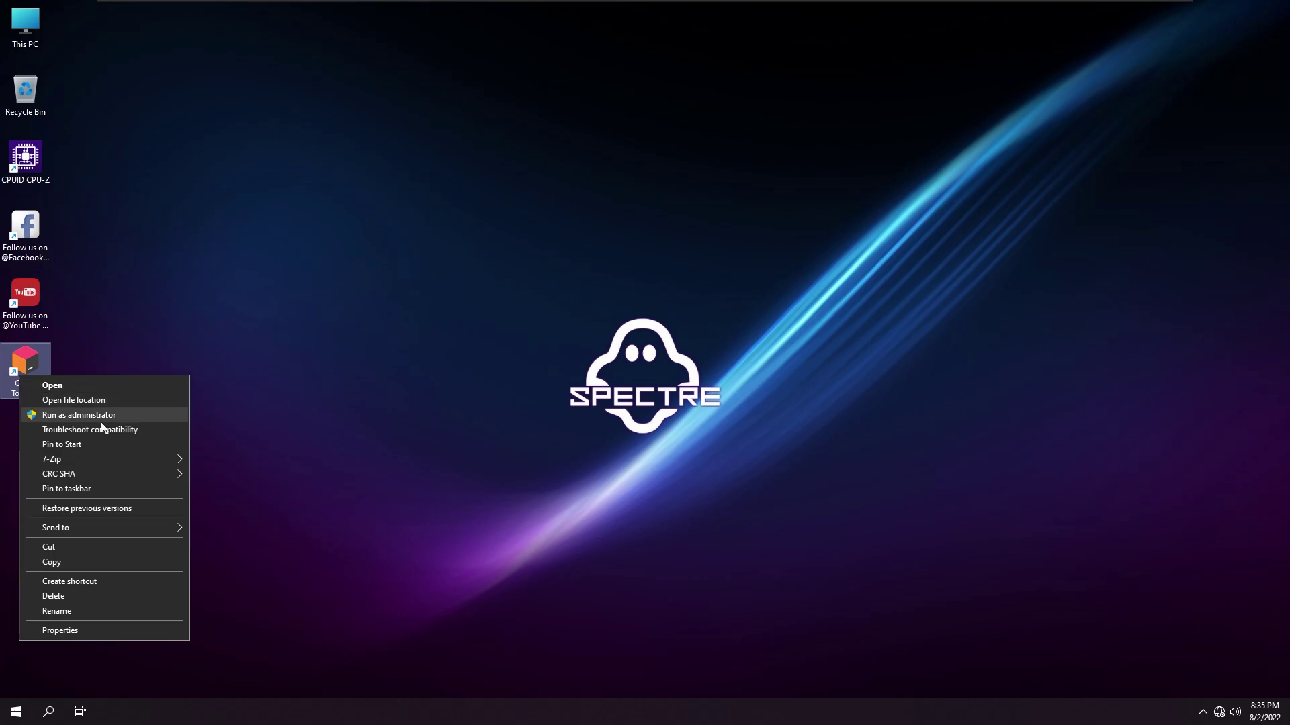
left_click(132, 418)
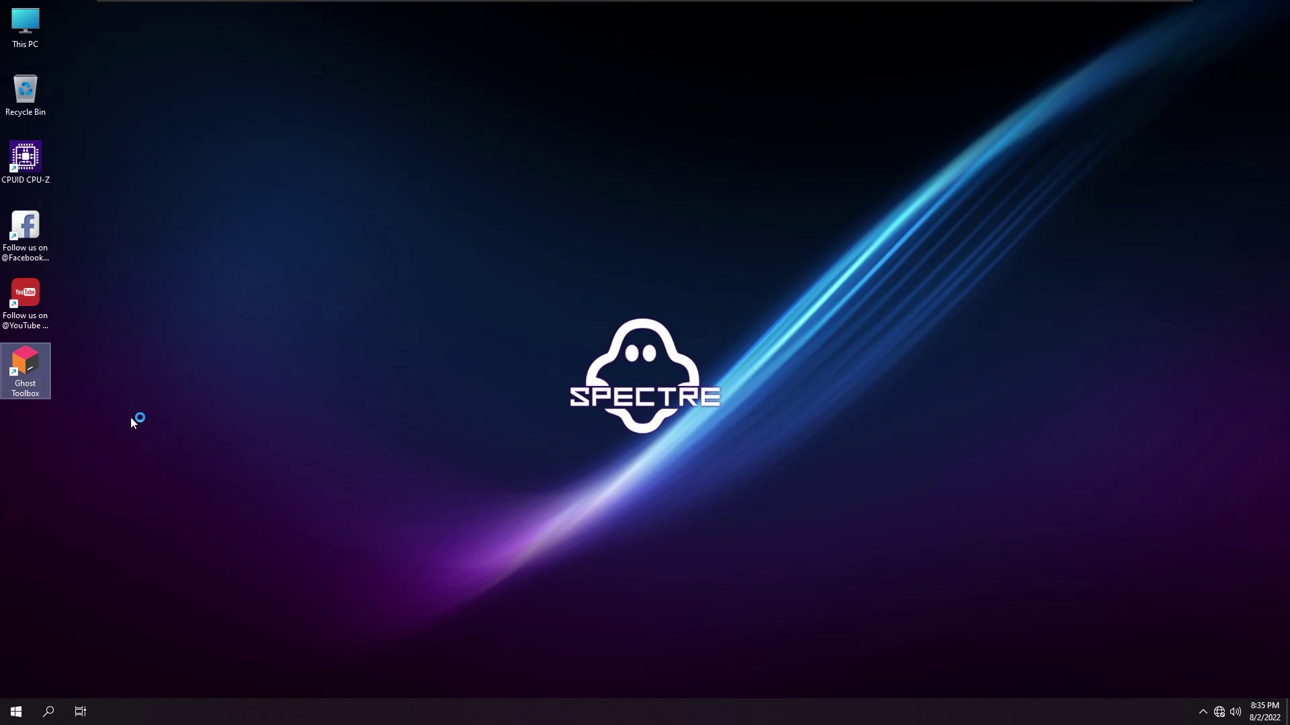
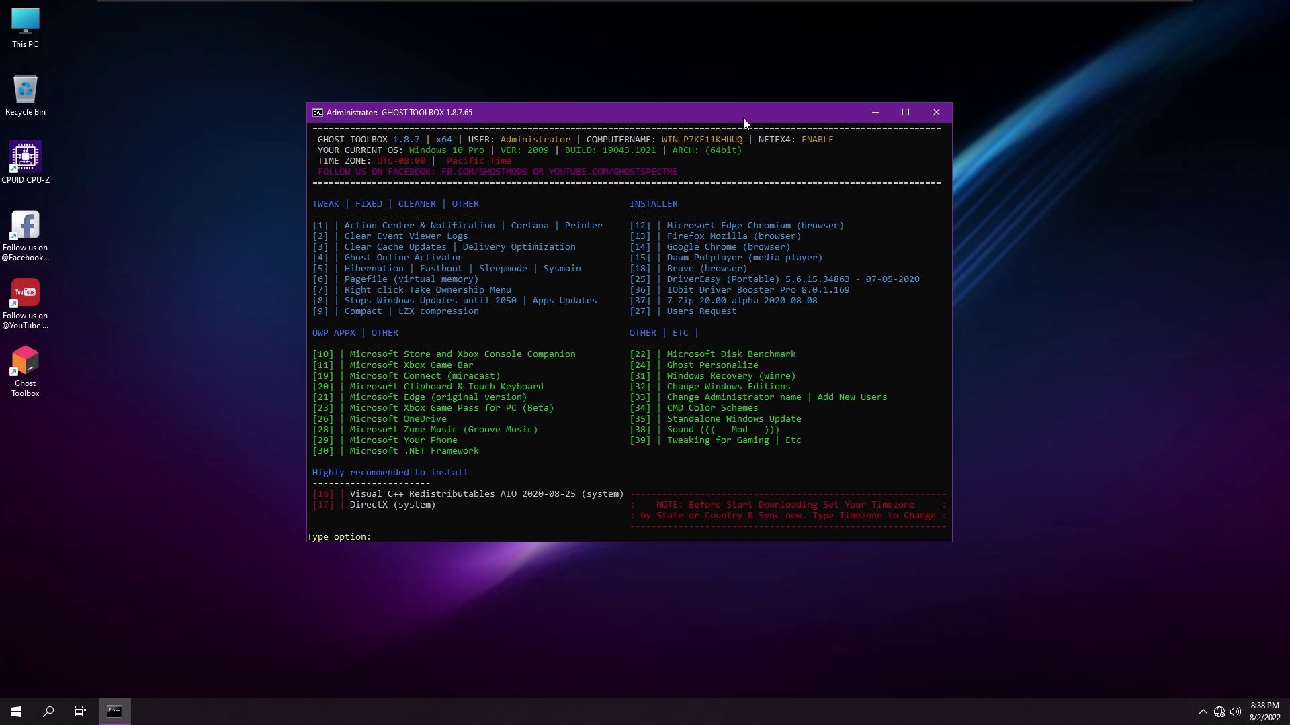
- Close the Ghost Toolbox window and refresh the desktop
left_click(936, 112)
right_click(823, 171)
left_click(839, 205)
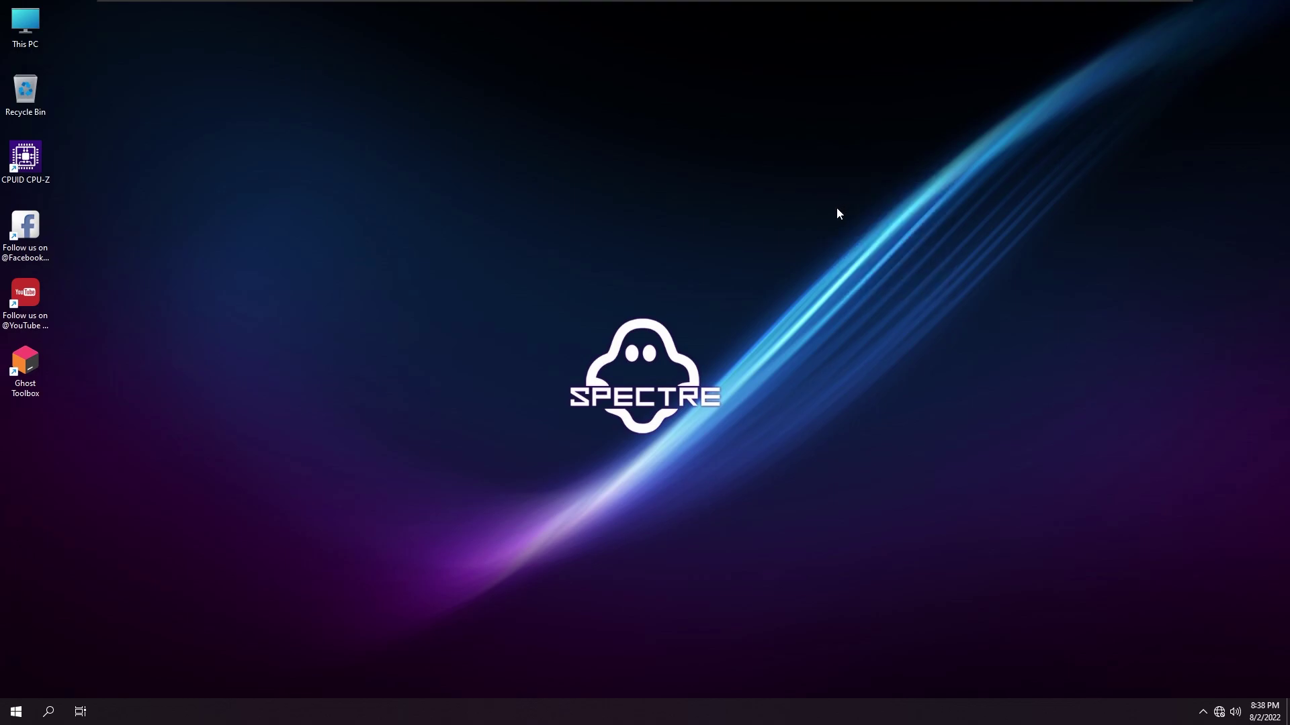
- Shut down Windows from the Start menu's Power options
left_click(4, 717)
left_click(21, 674)
left_click(49, 620)
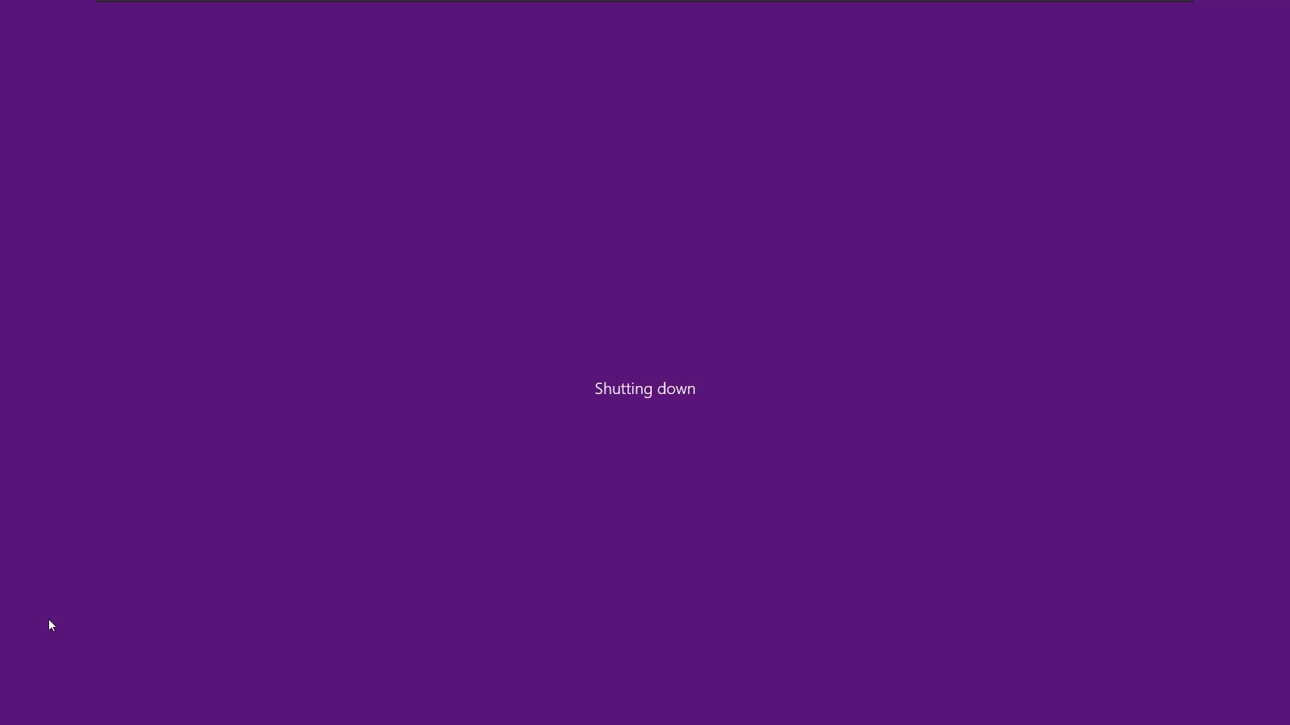